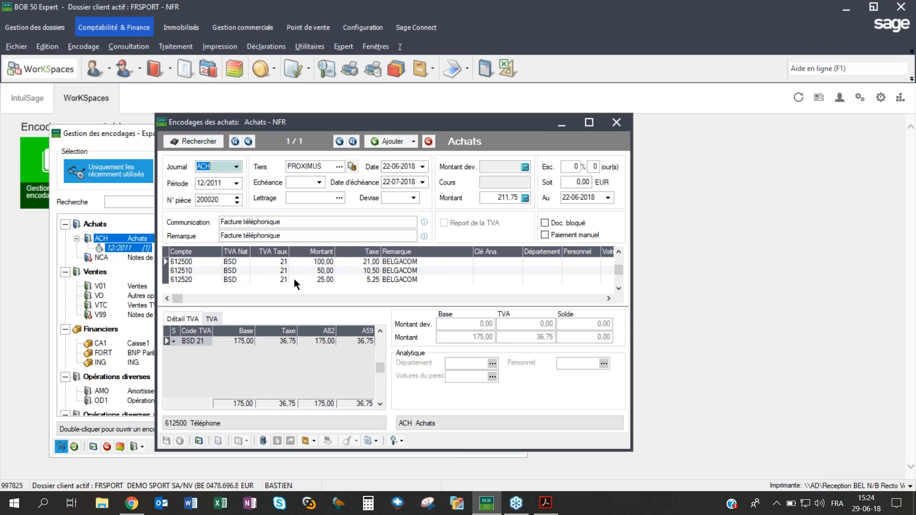
Step: Export the purchase entry to the dictionary with reference PROXIMUS, label "Proximus" and the specific remark "Facture téléphonique"
click(321, 272)
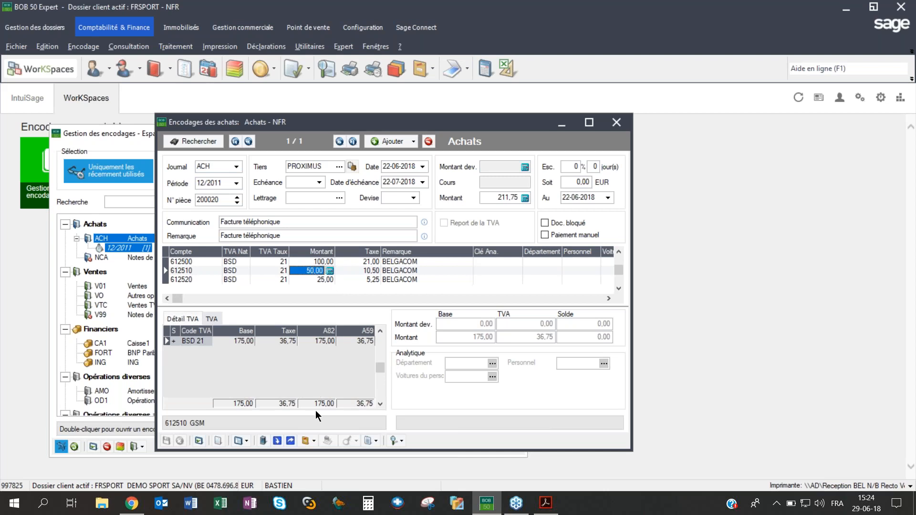
click(290, 439)
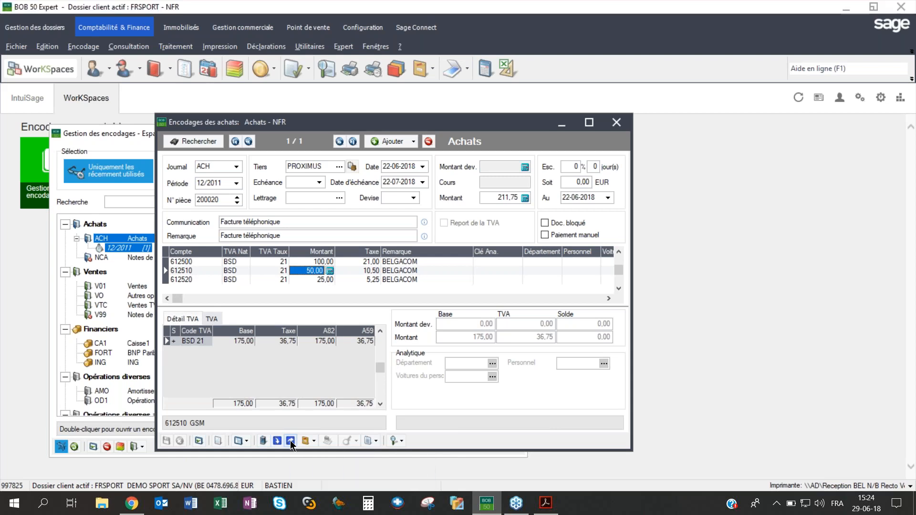
text(P)
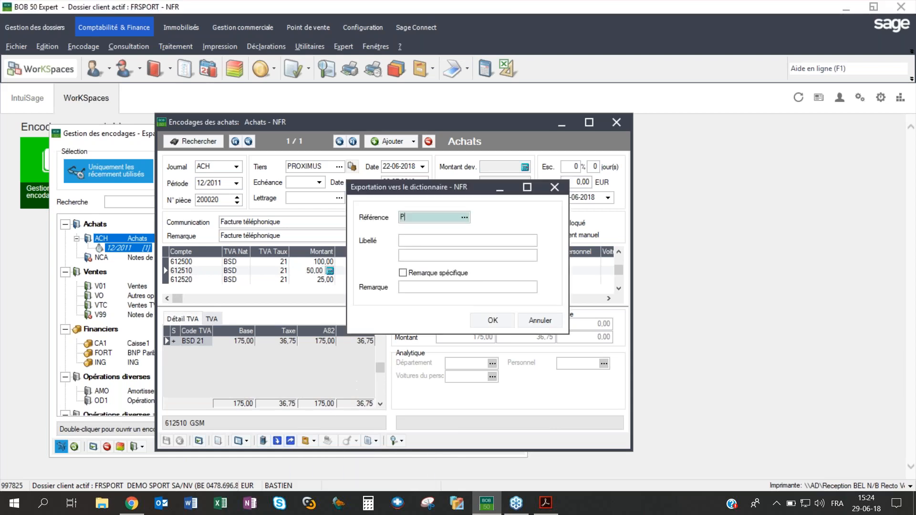
text(ROXIMUS)
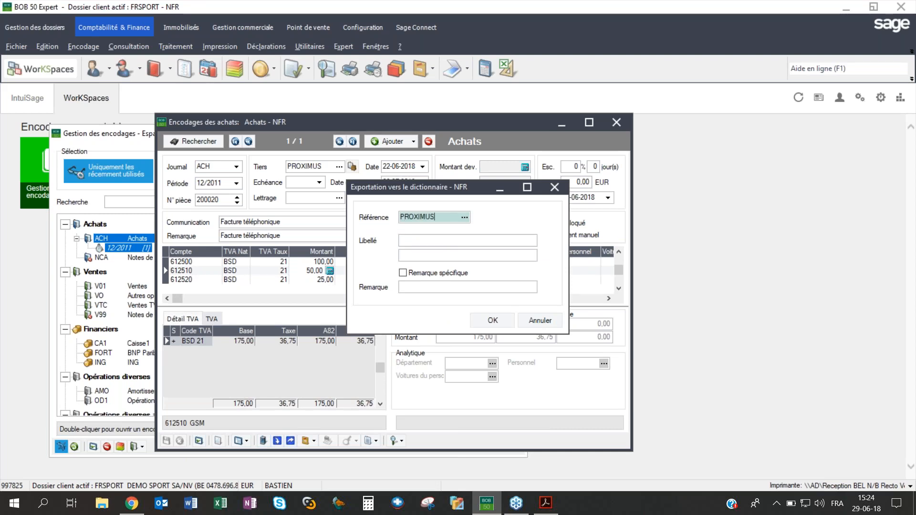
key(Tab)
text(Proximus)
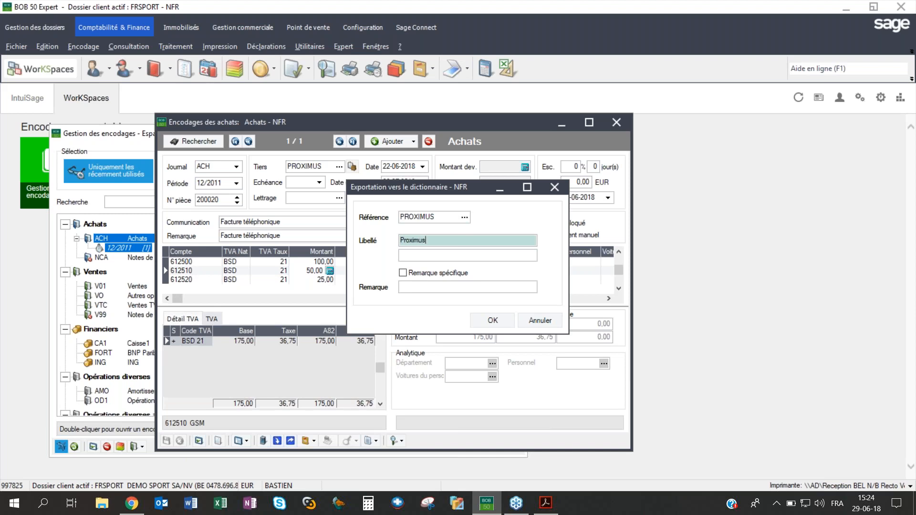
click(403, 274)
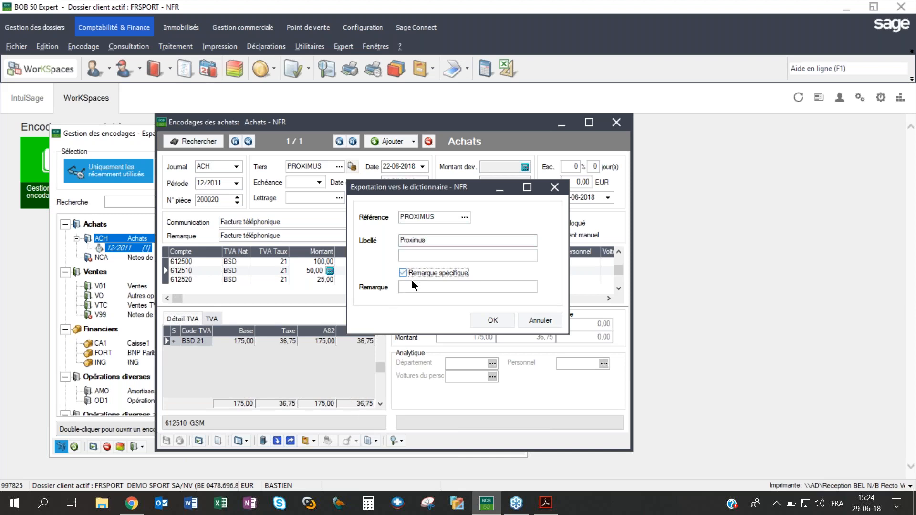
click(413, 287)
text(Facture téléphonique)
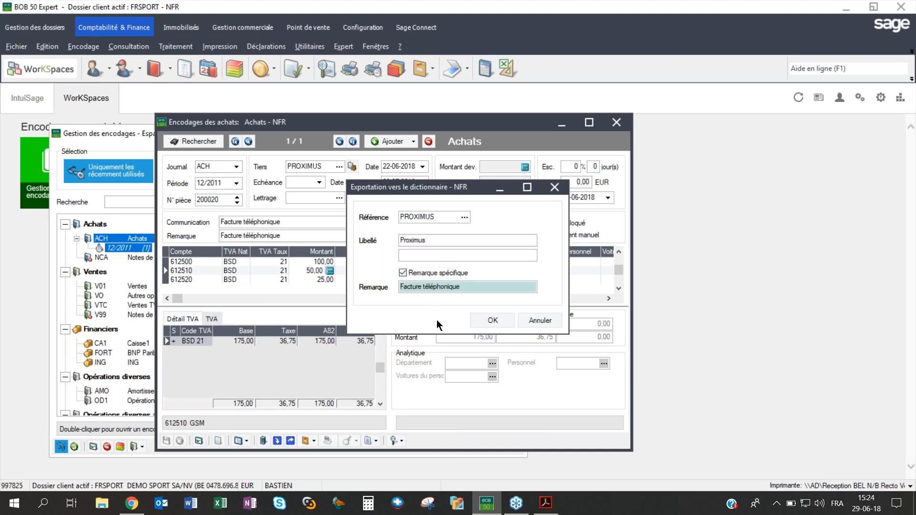
click(490, 323)
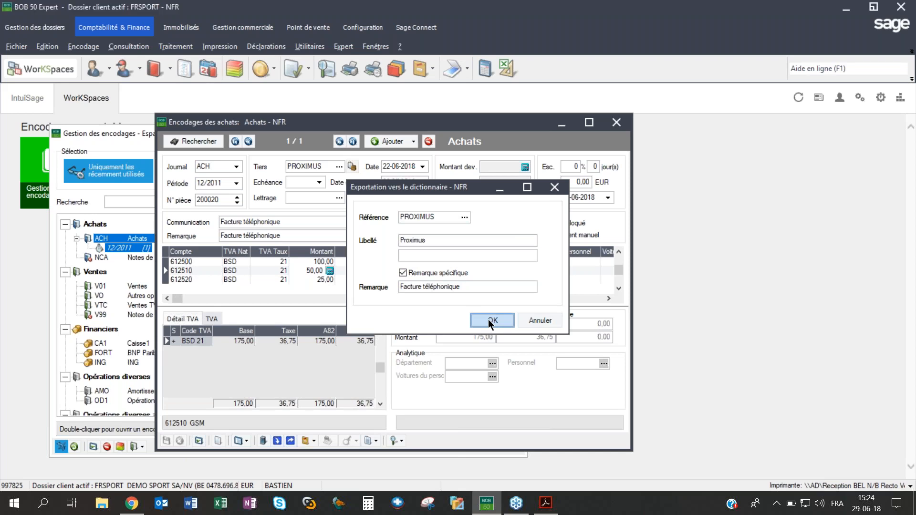
Step: Close the purchase entry and examine the account lines of the PROXIMUS purchase model in the entry dictionaries
click(617, 125)
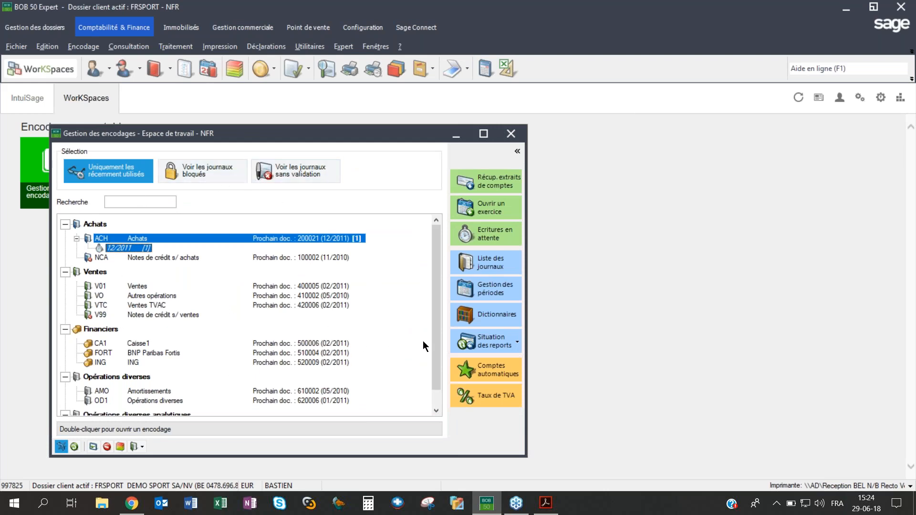
click(485, 323)
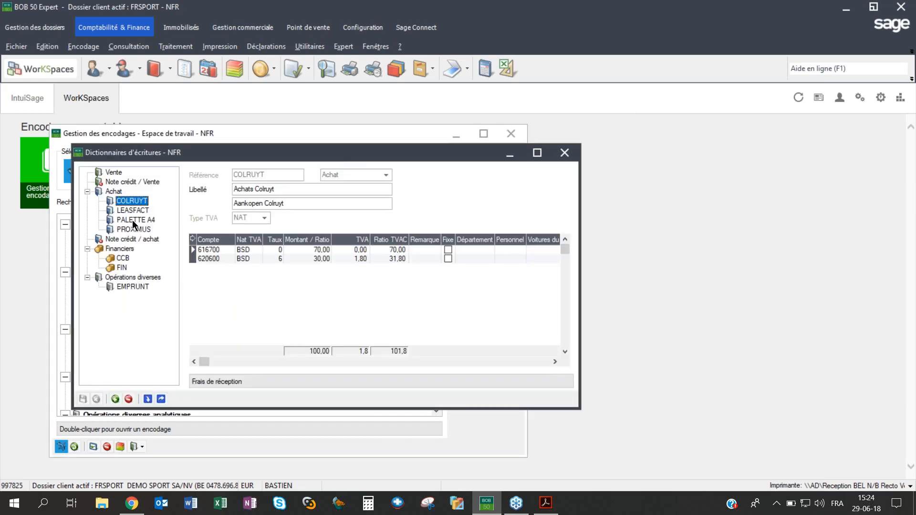
click(564, 153)
click(511, 133)
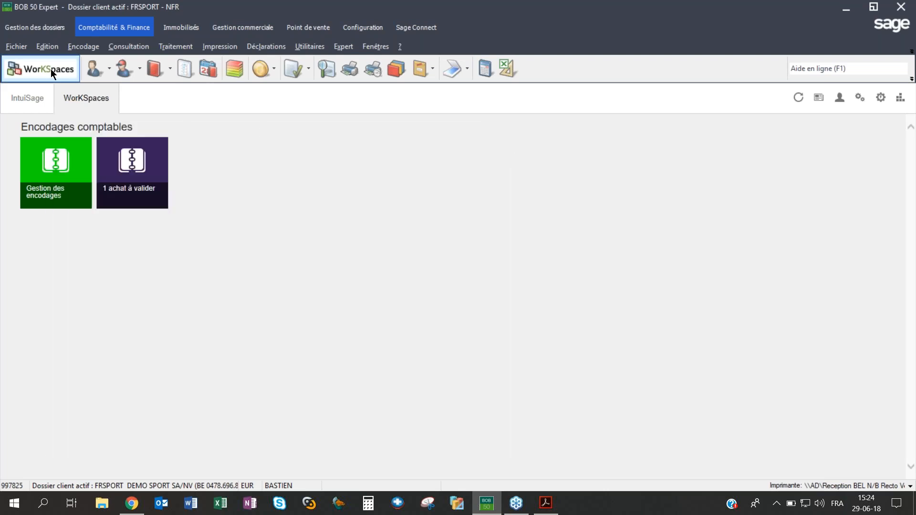
click(18, 47)
click(43, 181)
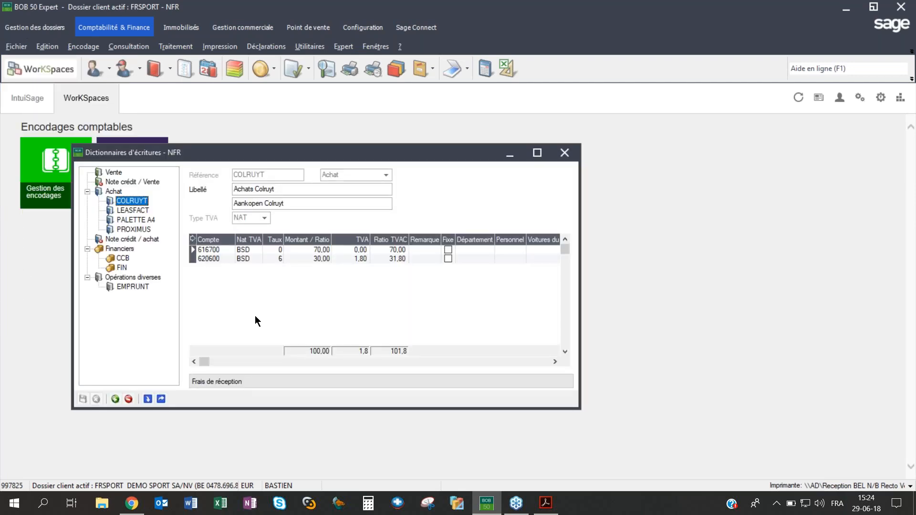
click(139, 229)
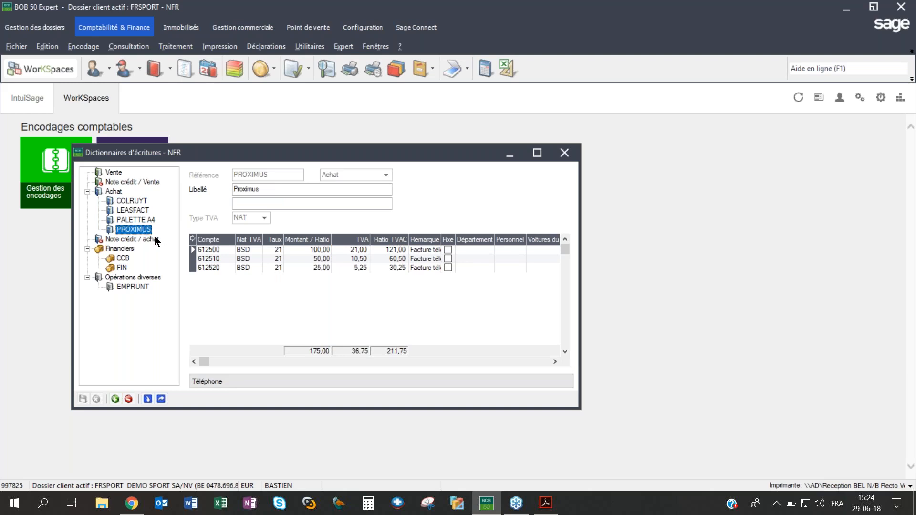
click(565, 155)
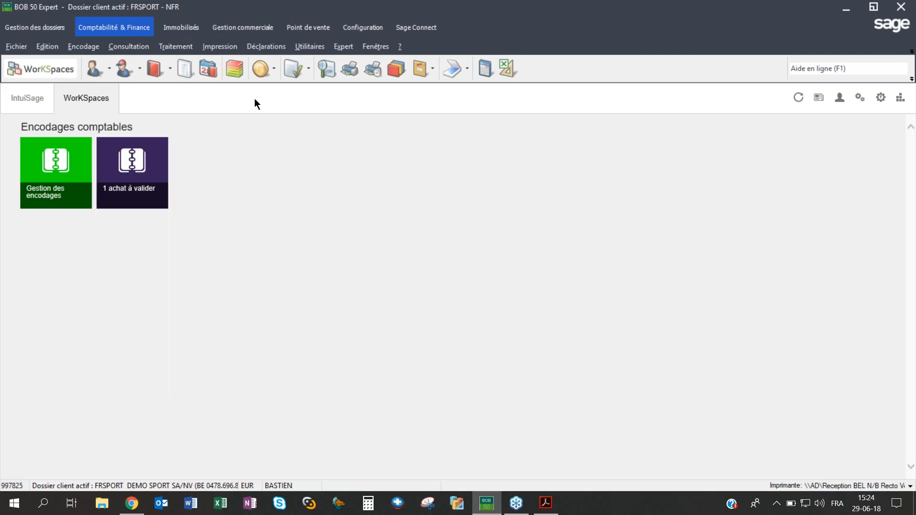
Step: Open the pending 12/2011 entries of the ACH purchase journal from the entry management workspace
click(185, 68)
click(77, 238)
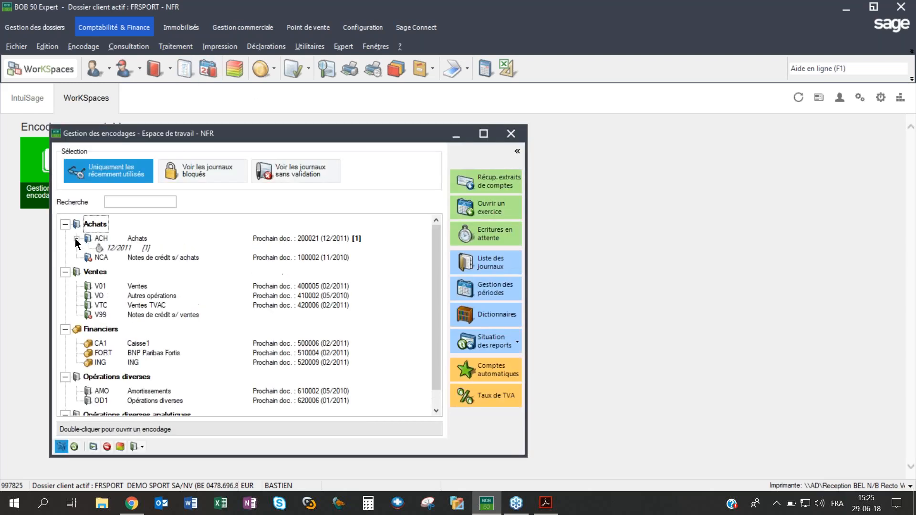
double_click(115, 248)
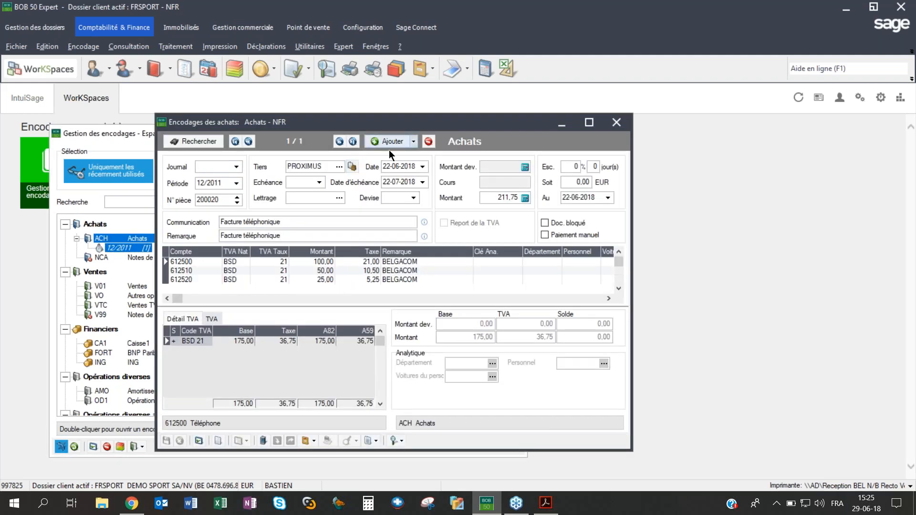
Step: Add a purchase document for supplier PROXIMUS with an amount of 211,75, accepting the duplicate, and go to its account lines
click(389, 146)
text(PRO)
key(Tab)
key(Tab)
key(Return)
text(211,75)
key(Return)
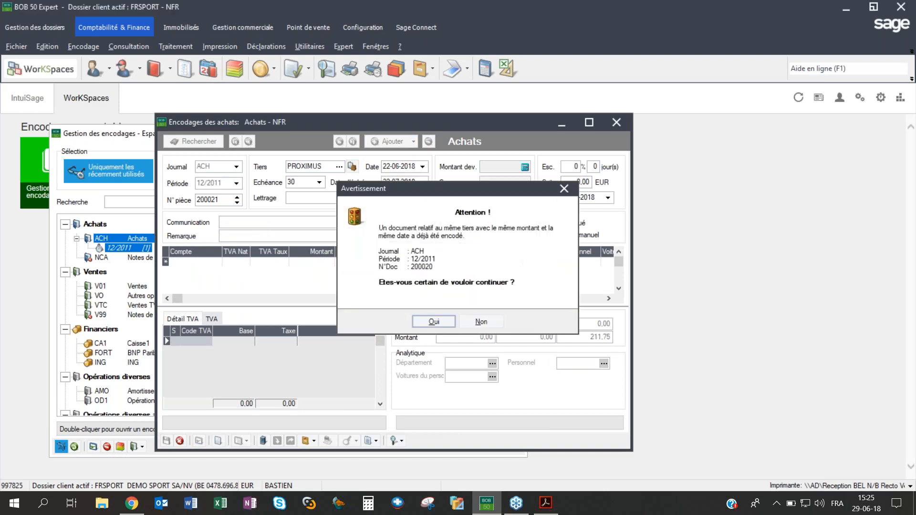
key(Return)
key(Return)
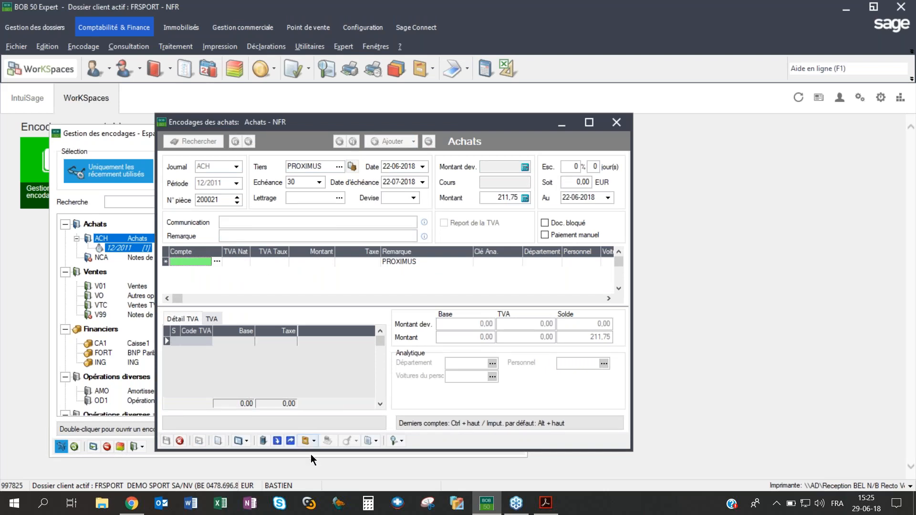
Step: Import the PROXIMUS dictionary into the purchase using the VAT-inclusive amount of 211,75, and save the document
click(277, 441)
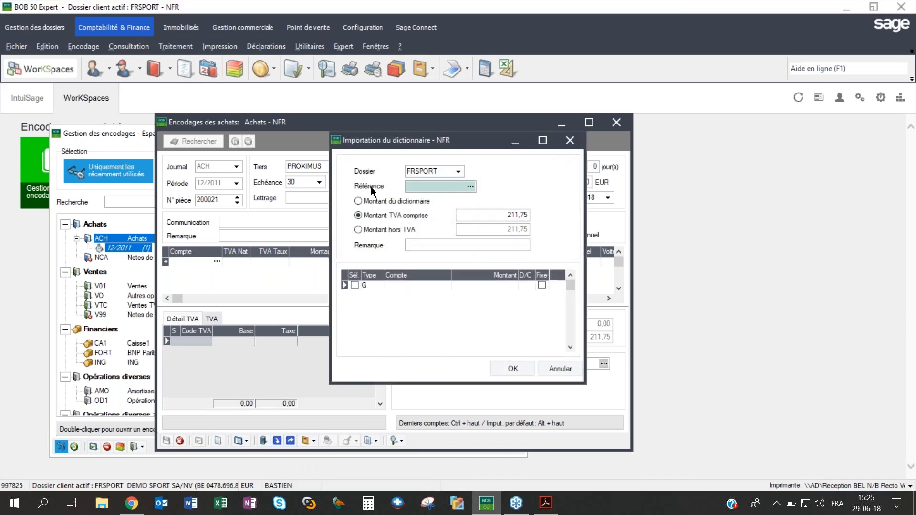
text(PROXIMUS)
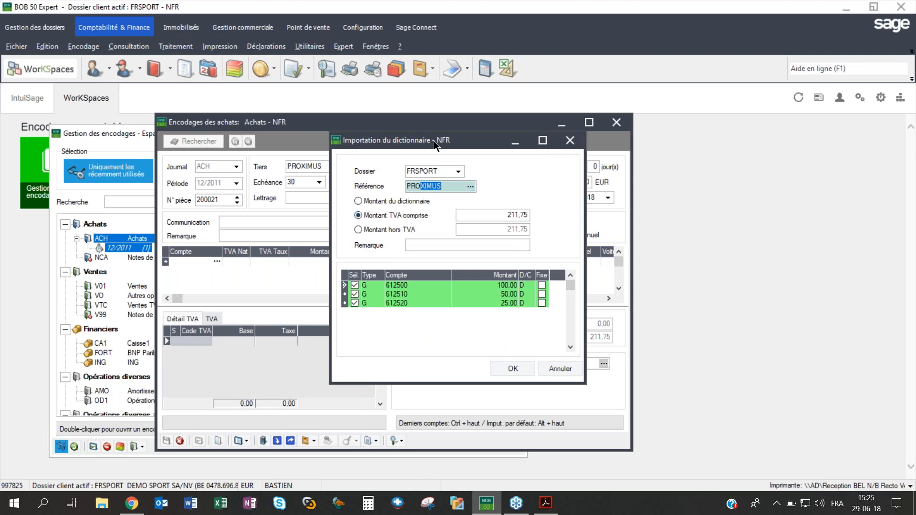
drag(434, 141, 258, 218)
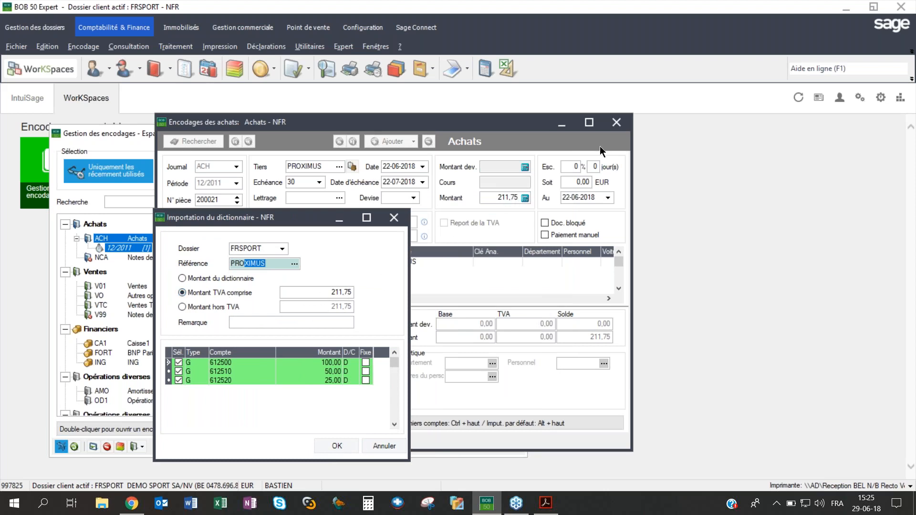
drag(319, 219, 429, 192)
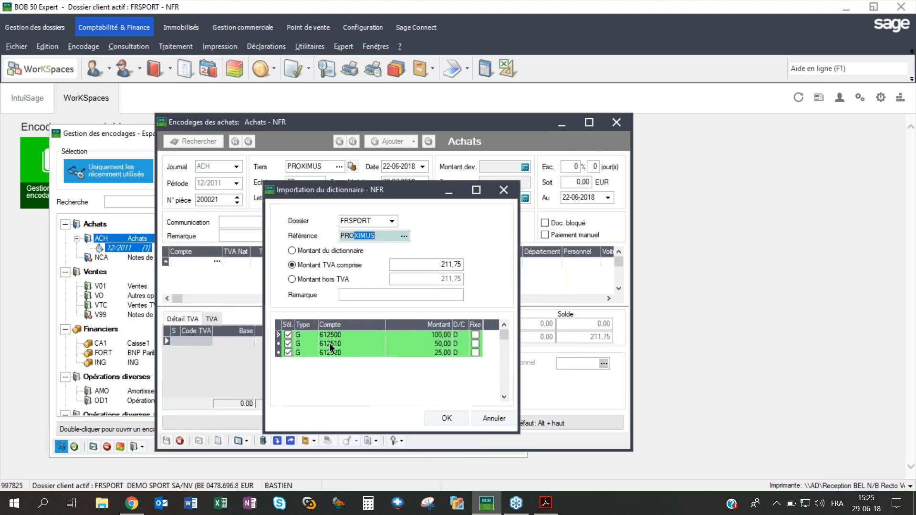
click(456, 415)
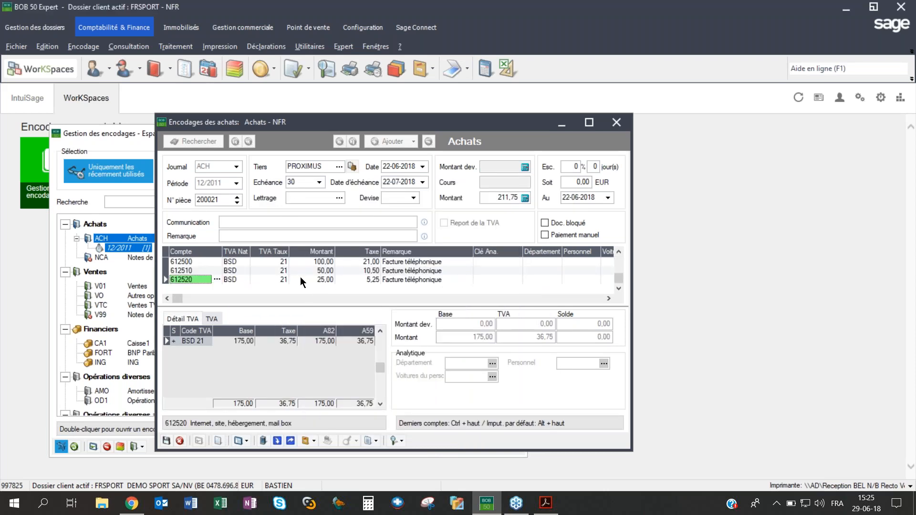
click(166, 441)
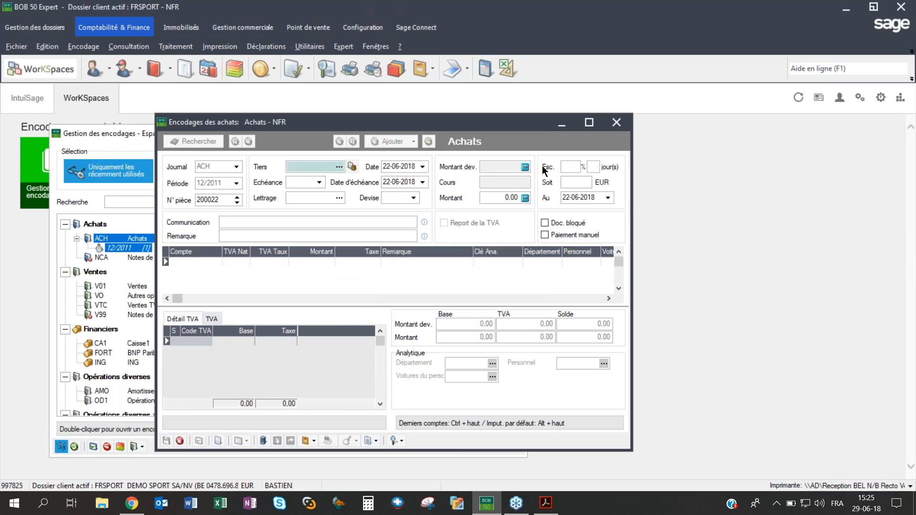
Step: Leave purchase entry, abandoning the new blank document and declining validation of the ACH journal, and close the entries workspace
click(616, 123)
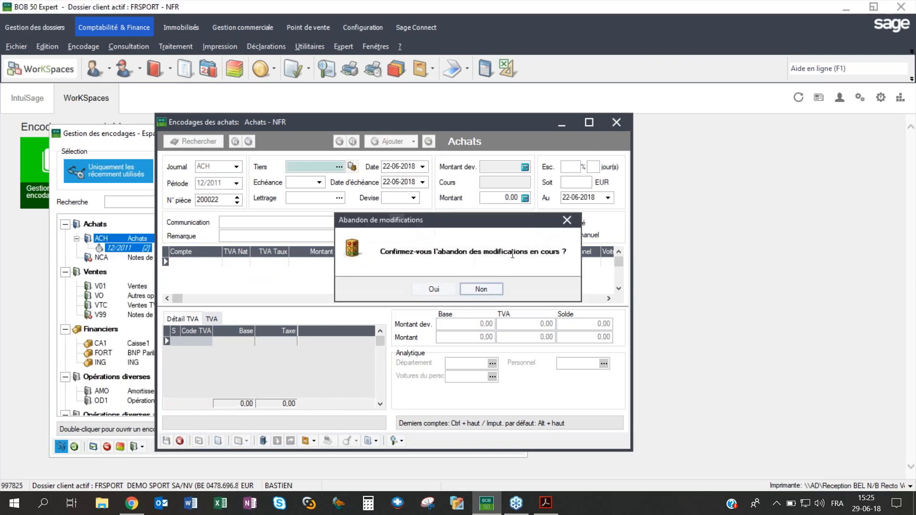
click(485, 294)
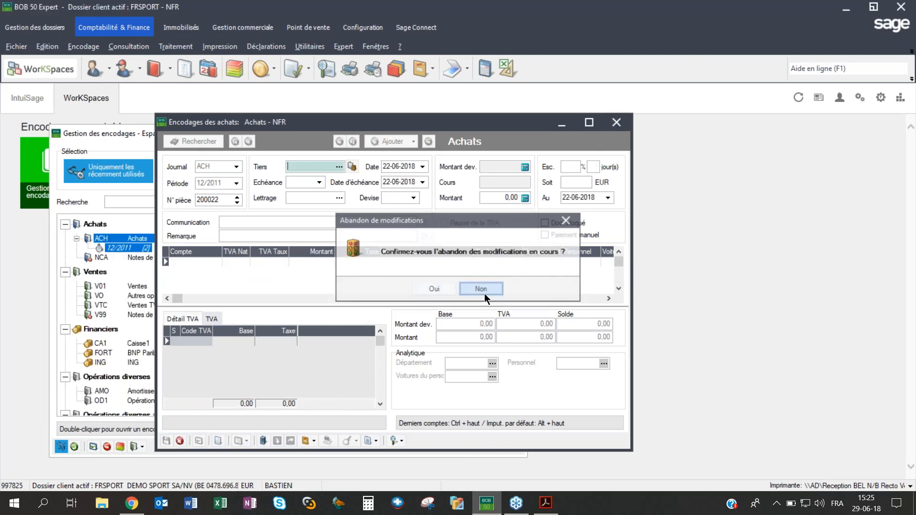
click(618, 125)
click(449, 287)
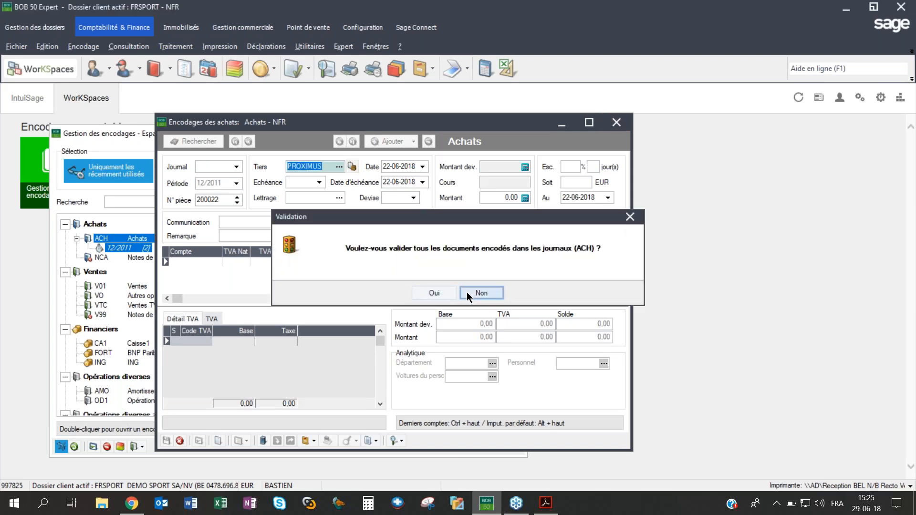
click(466, 292)
click(512, 134)
Step: Find supplier PROXIMUS in the supplier list and open its record on the accounting settings
click(125, 70)
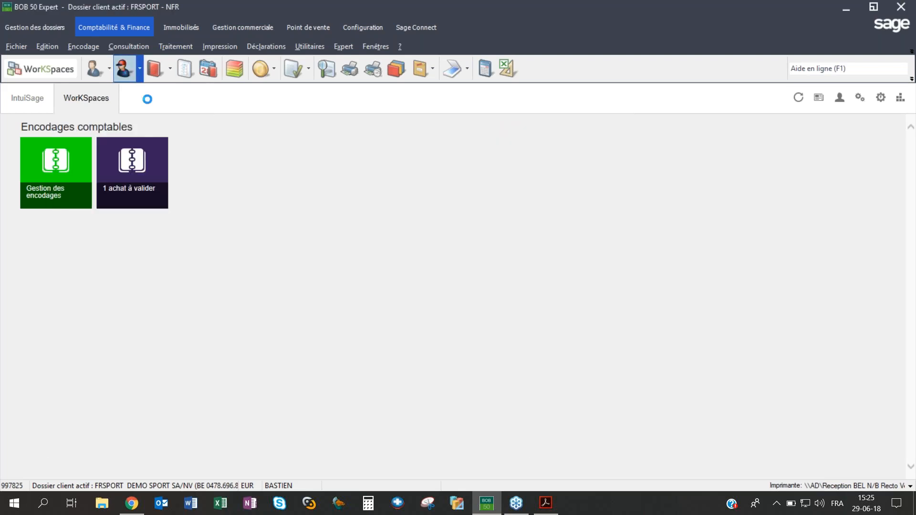
text(PROXIMUS)
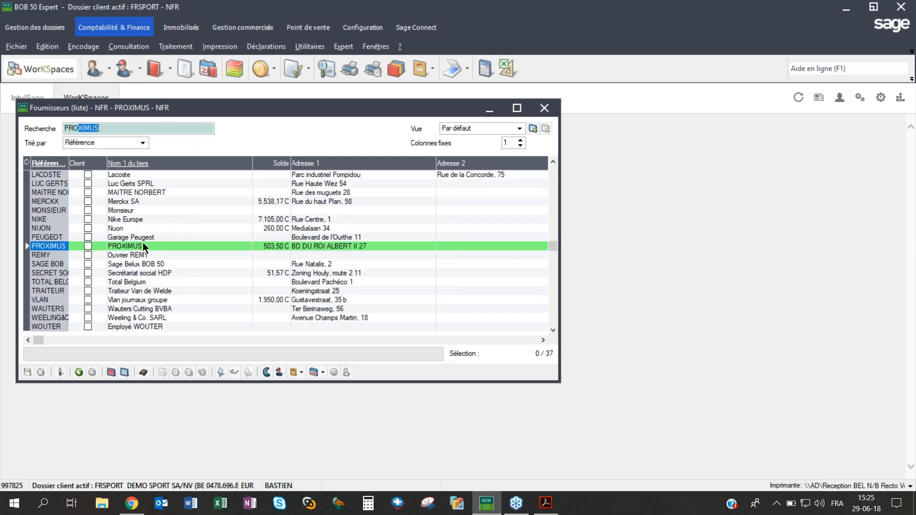
double_click(143, 245)
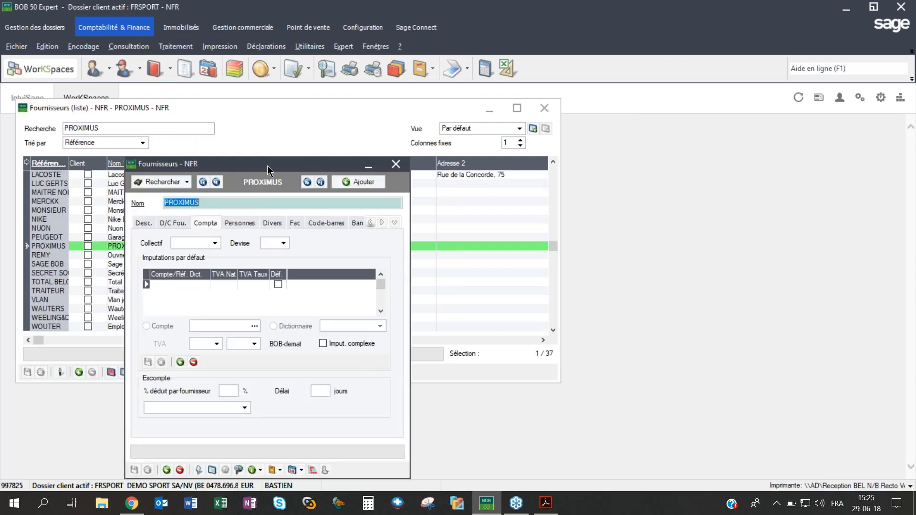
drag(271, 167, 295, 113)
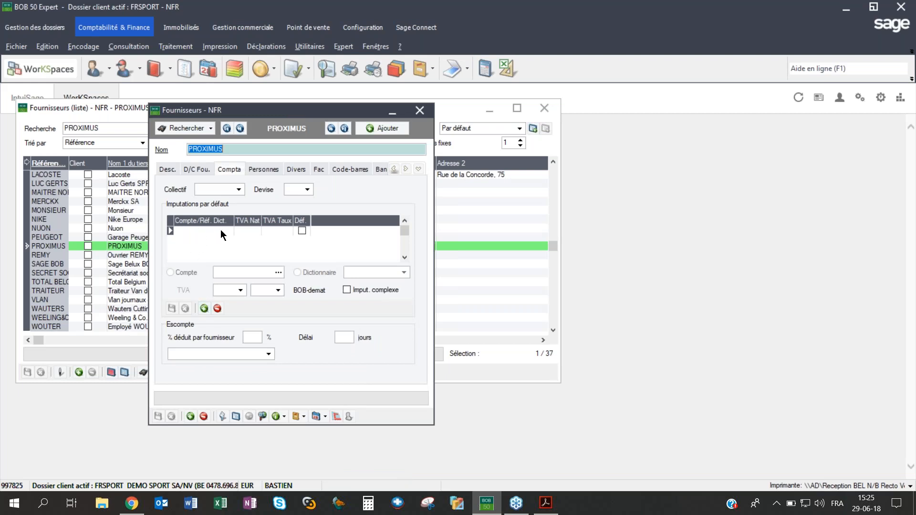
Step: Add the PROXIMUS dictionary as a default imputation of the supplier, save the record and close it
click(204, 309)
click(297, 272)
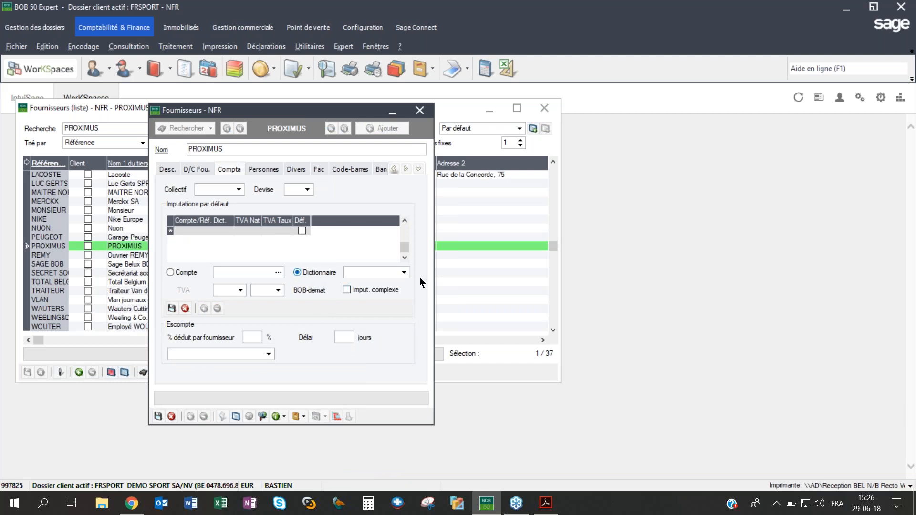
click(403, 272)
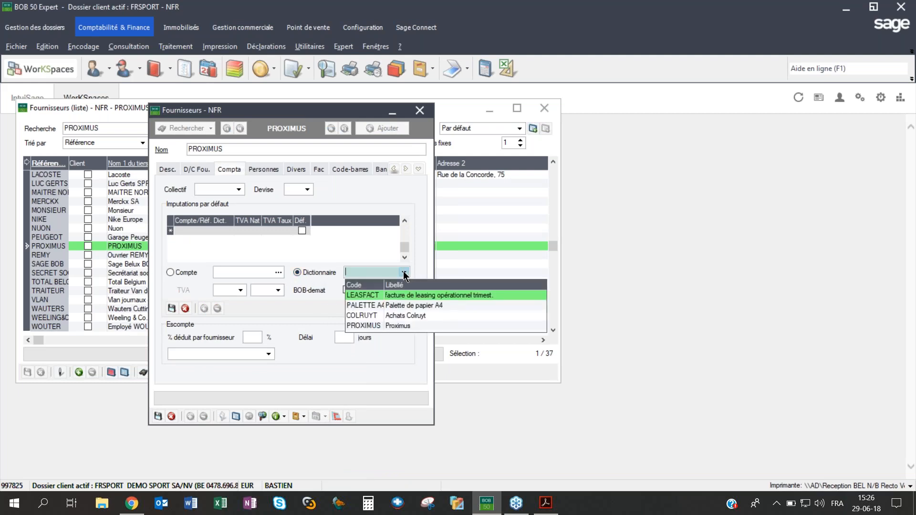
click(357, 325)
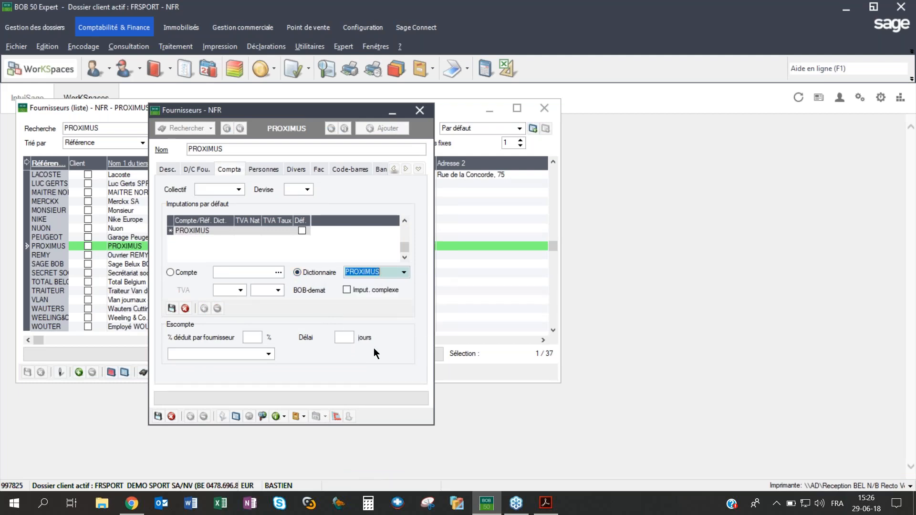
click(158, 416)
click(419, 110)
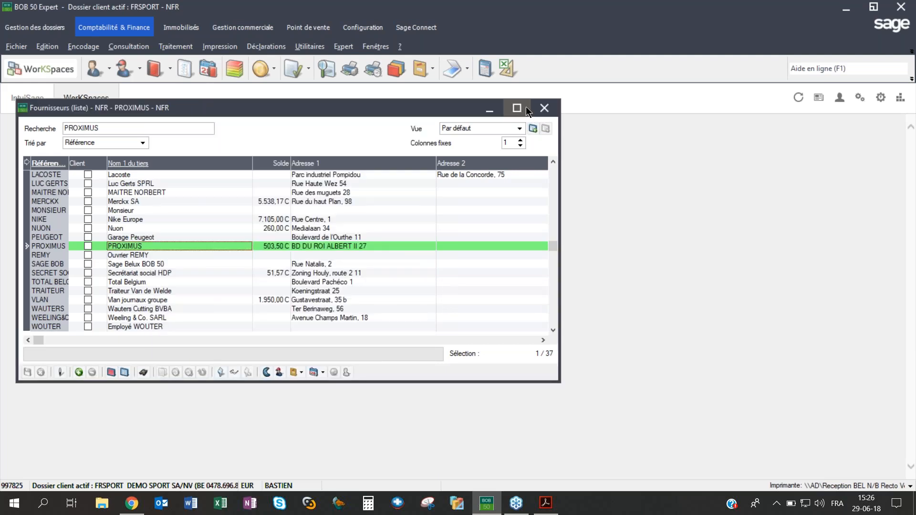
Step: Close the supplier list and open the entry dictionaries
click(542, 108)
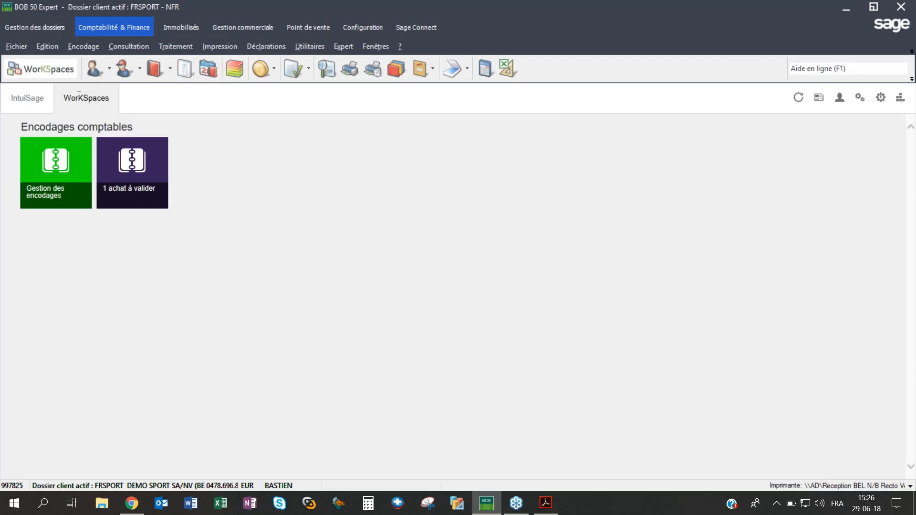
click(22, 47)
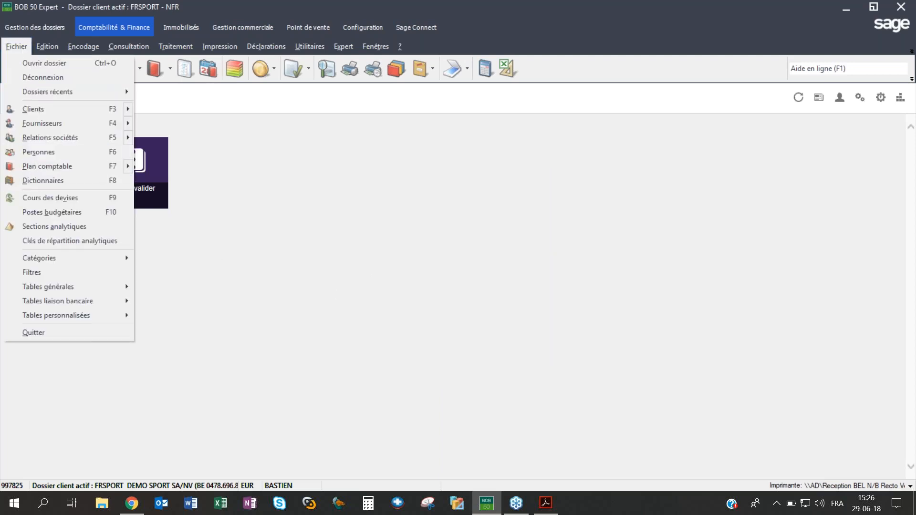
click(43, 181)
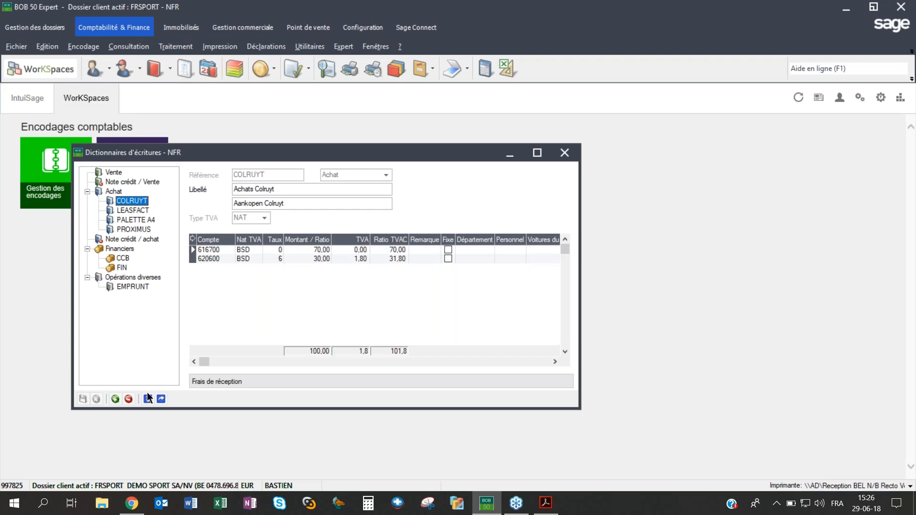
Step: Create a new dictionary with reference SALAIRES, type Opérations diverses and label Salaires
click(115, 399)
text(SALAIRES)
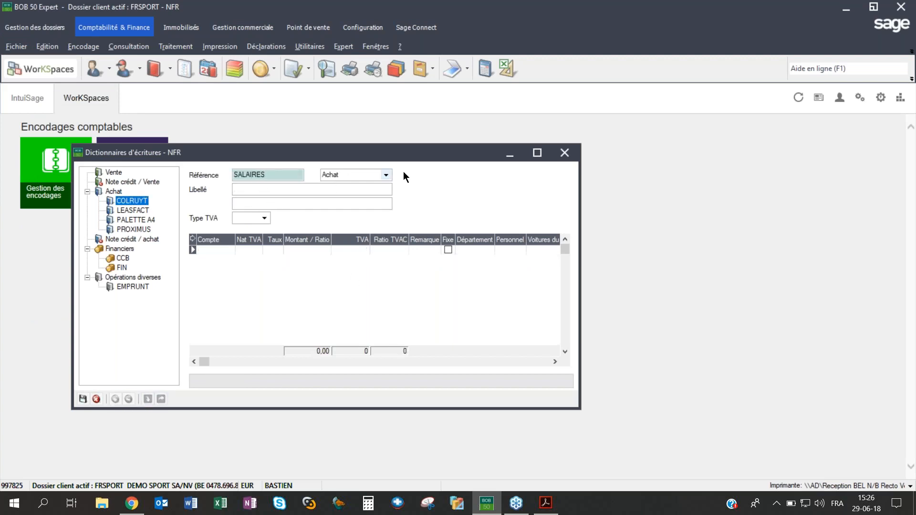
click(386, 175)
click(354, 224)
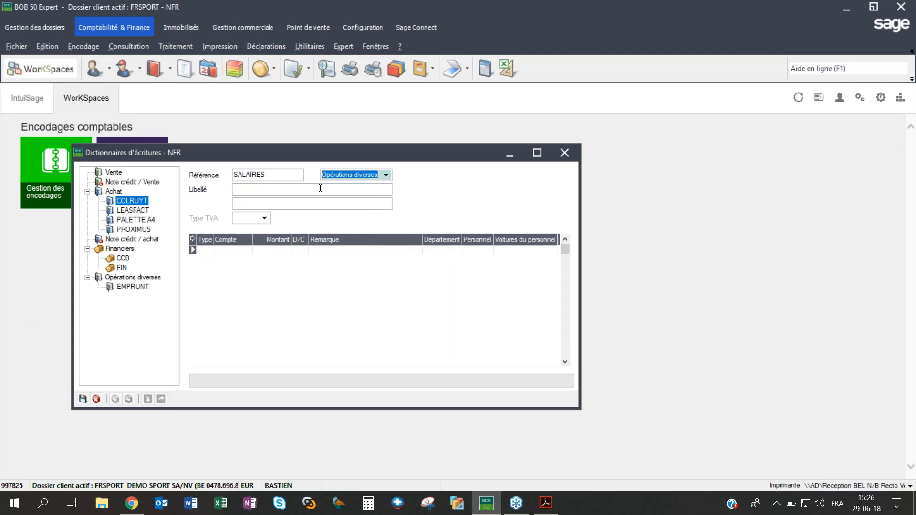
click(385, 175)
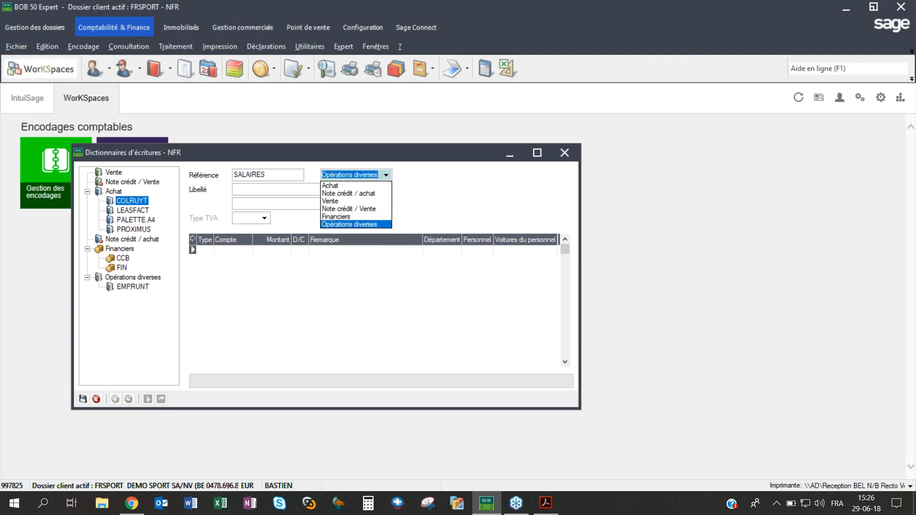
click(347, 225)
click(263, 190)
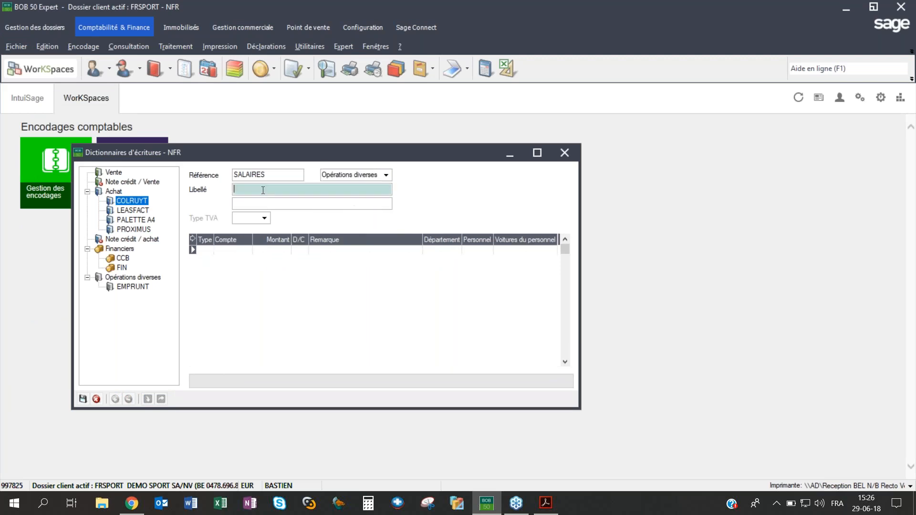
text(Salaires)
Step: Add a general-account line to the SALAIRES dictionary debiting account 618000 for 2500
click(208, 256)
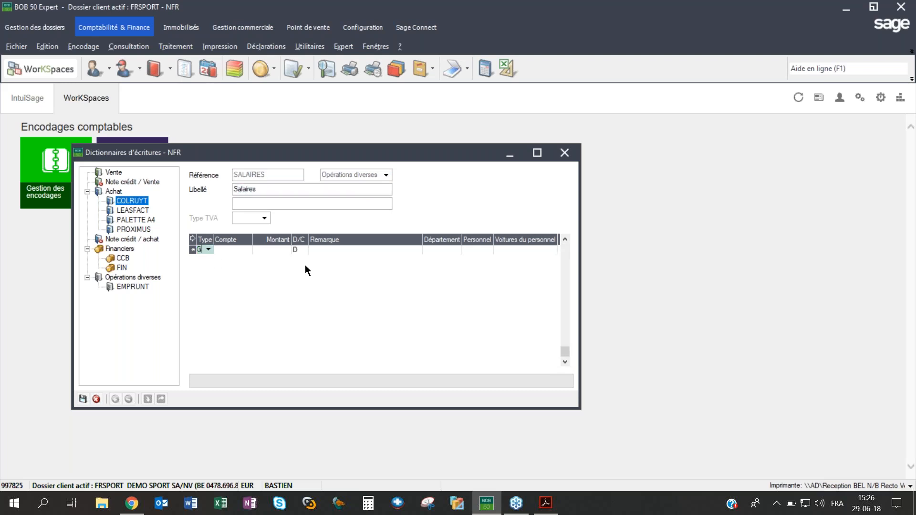
key(Tab)
text(68)
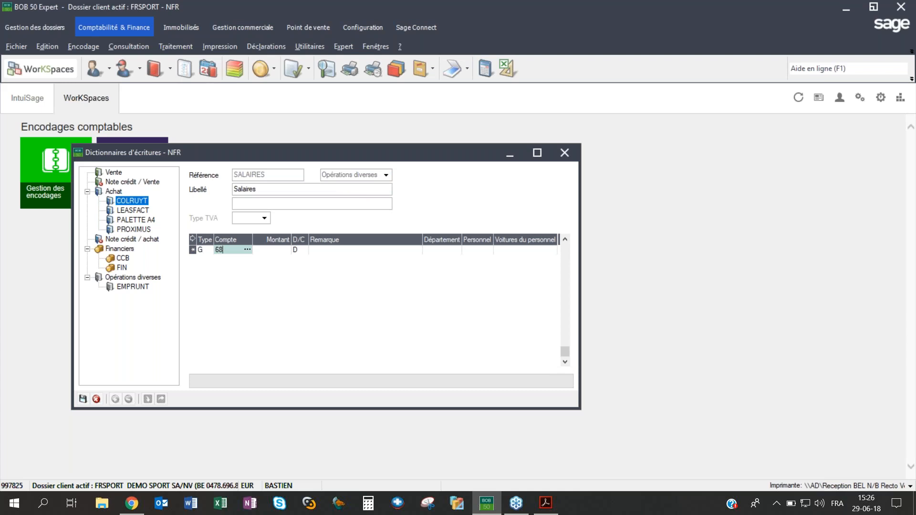
key(BackSpace)
text(18000)
key(Tab)
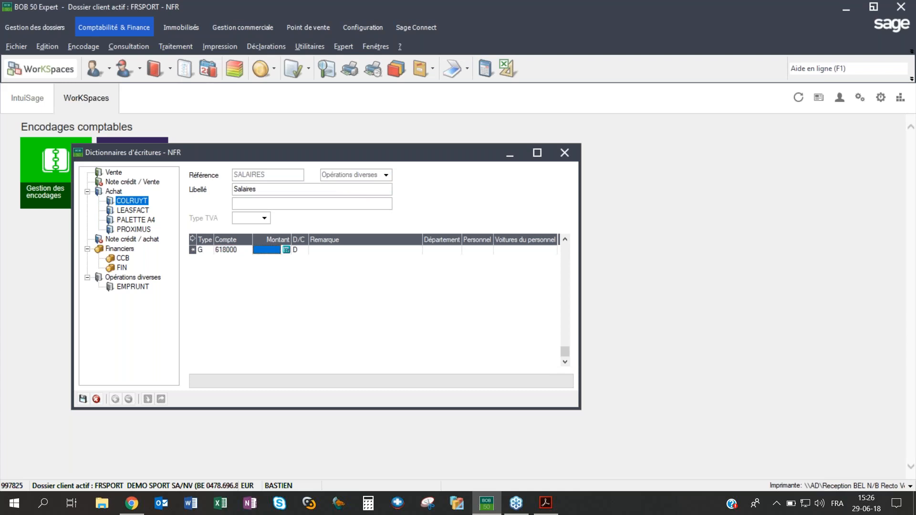
text(2500)
key(Tab)
key(Tab)
Step: Add a second line crediting account 455000 for 2500, save the SALAIRES dictionary and close the dictionaries window
key(Return)
key(Tab)
text(455000)
key(Tab)
text(2500)
key(Tab)
text(C)
click(82, 398)
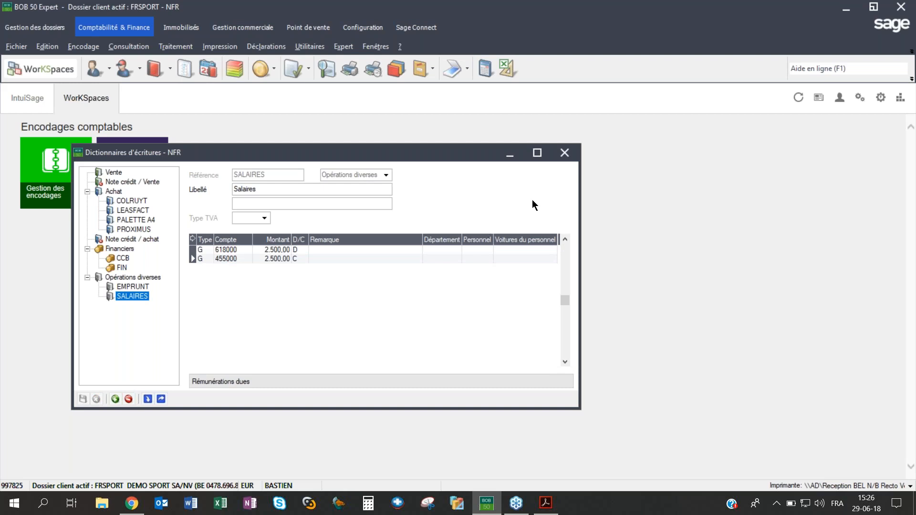
click(565, 153)
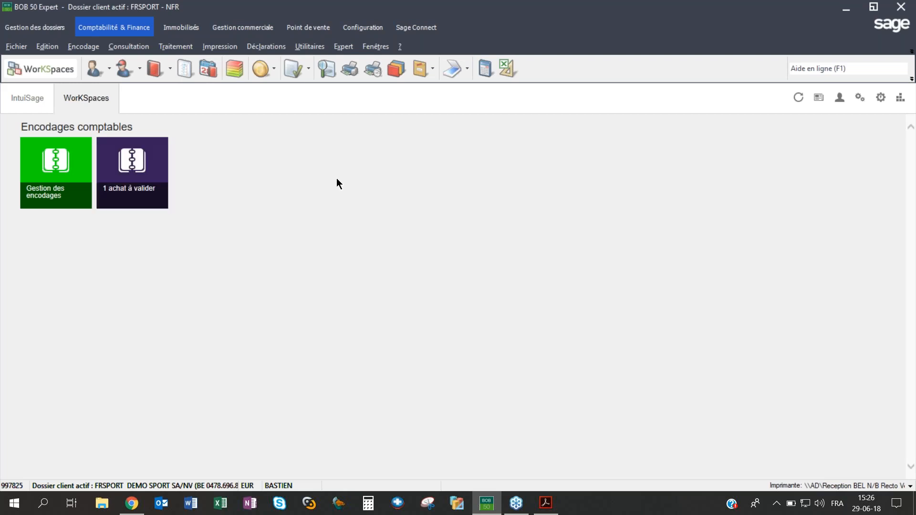
Step: Open the OD1 Opérations diverses journal for entry in period 01/2011 and start a new document
click(185, 71)
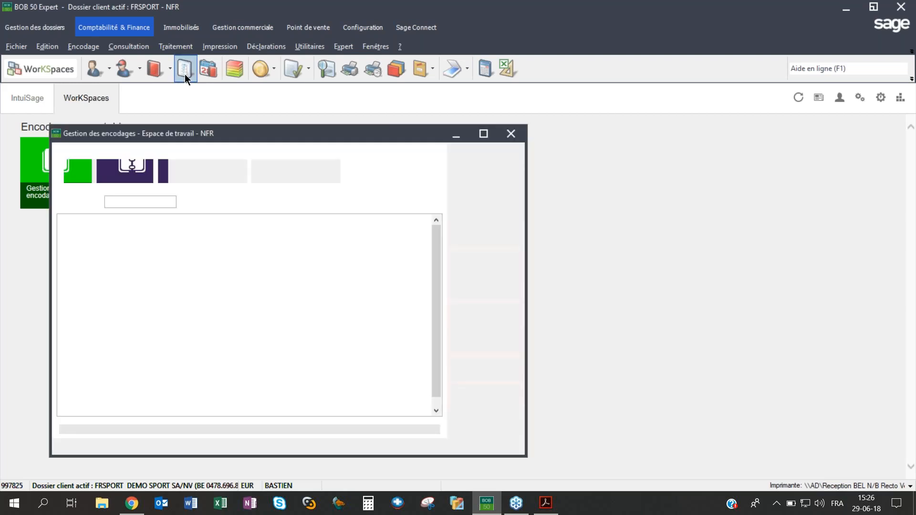
click(126, 390)
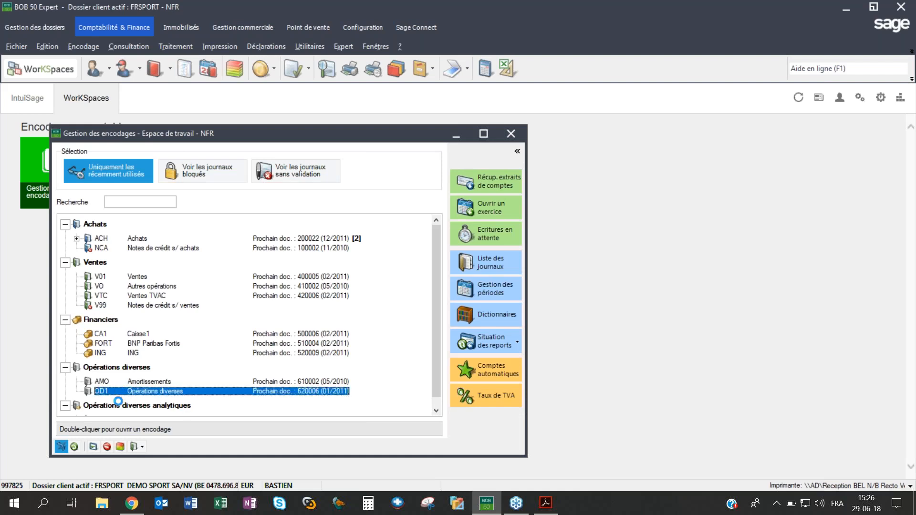
double_click(114, 396)
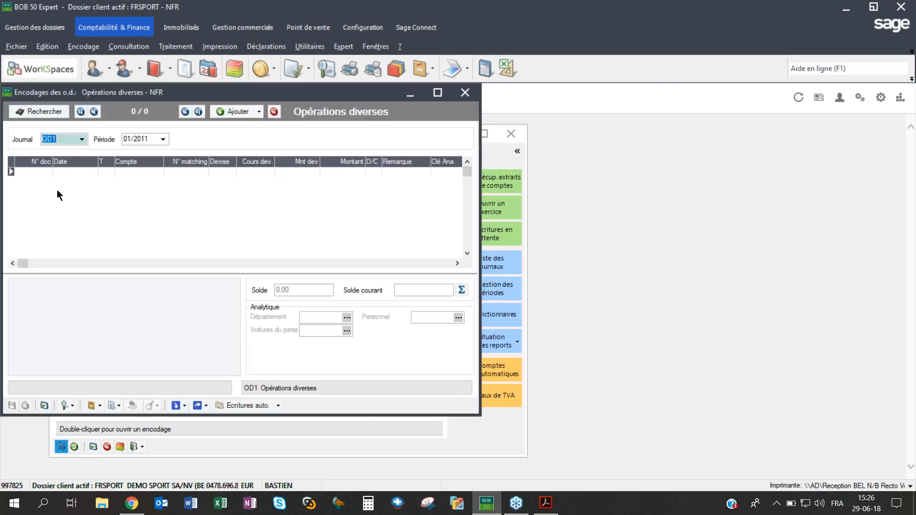
click(41, 171)
Step: Import both lines of the SALAIRES dictionary with coefficient 1 into the new document and save it
click(184, 405)
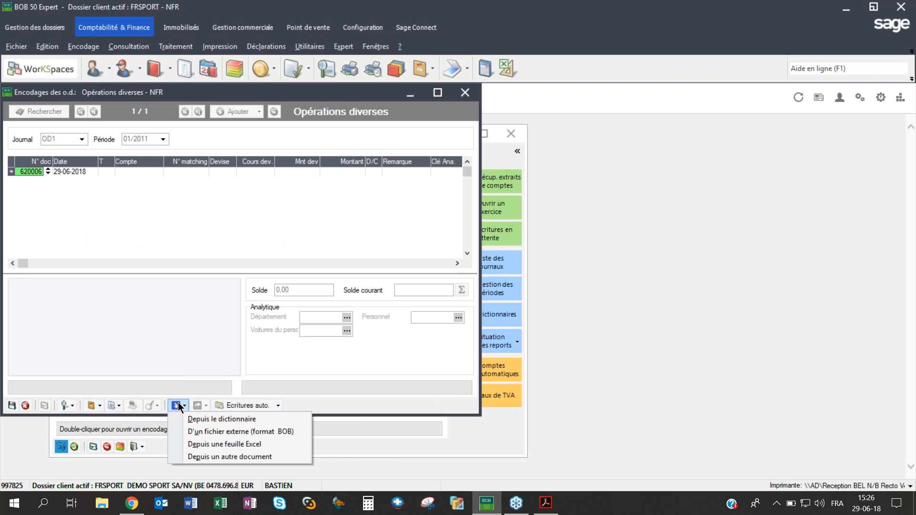
click(194, 419)
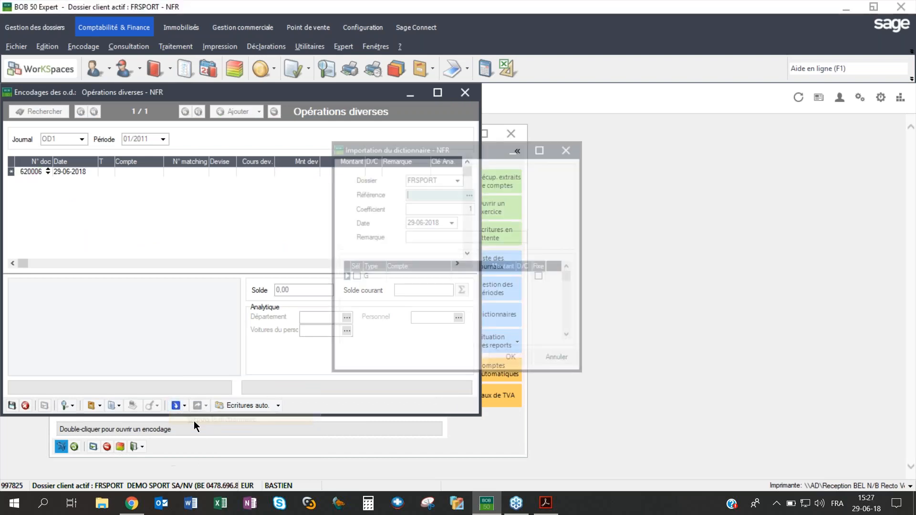
click(472, 194)
click(418, 210)
double_click(417, 211)
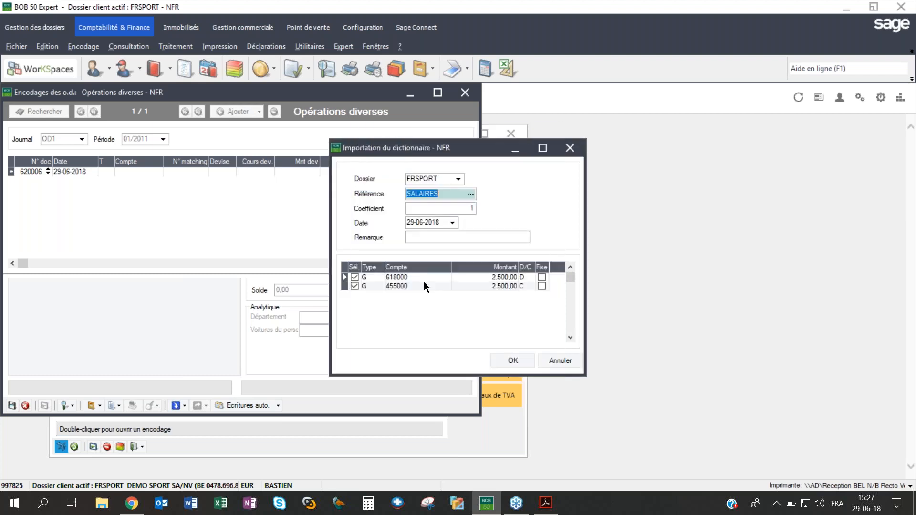
click(507, 362)
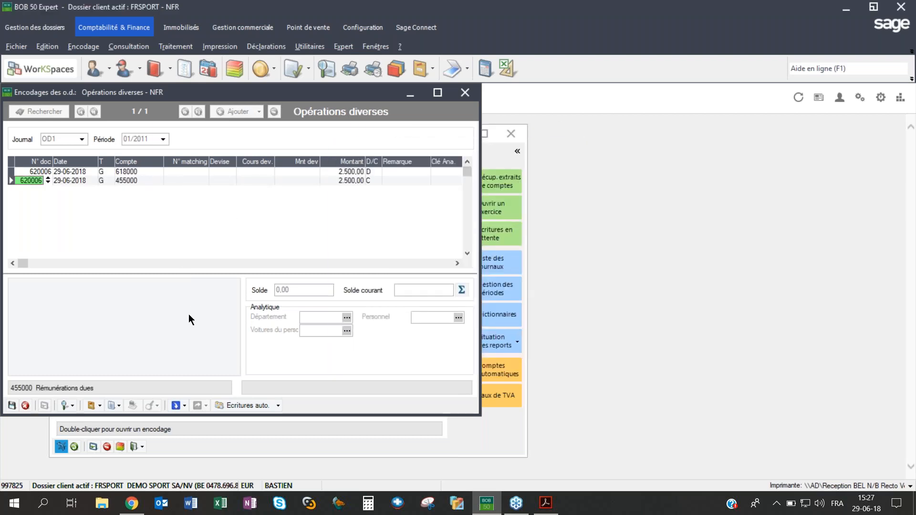
click(12, 405)
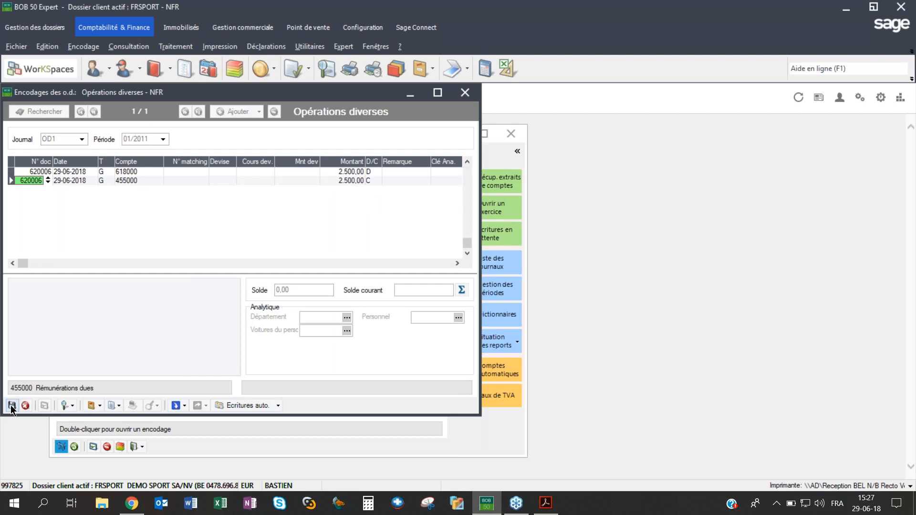
Step: Leave miscellaneous operations entry, declining validation of the OD1 journal, and close the entries workspace
click(467, 97)
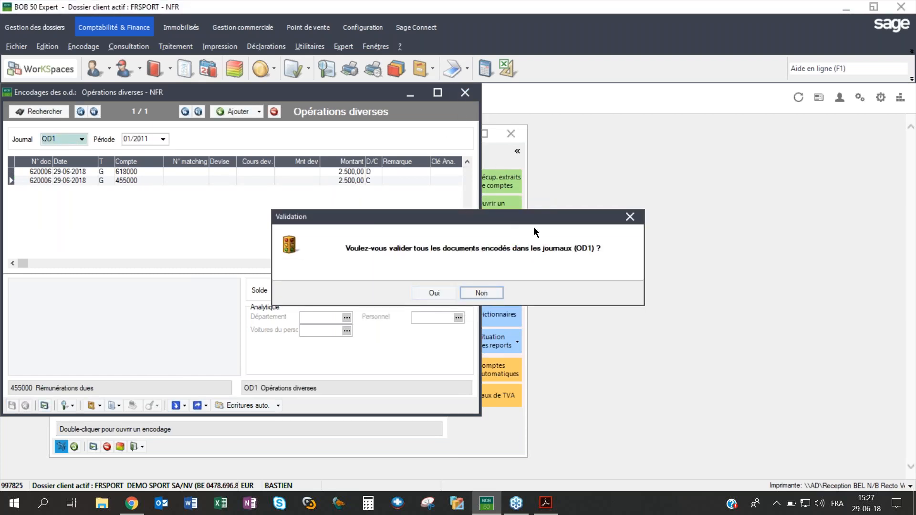
click(445, 293)
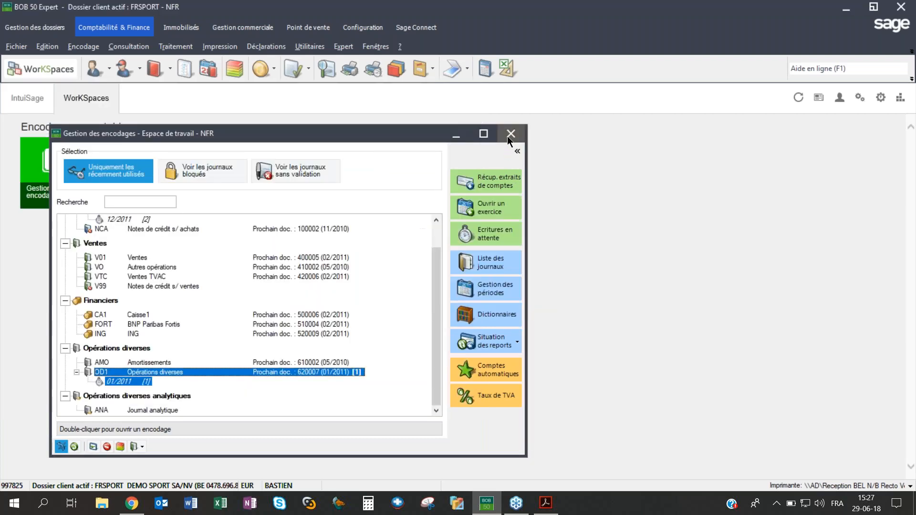
click(508, 138)
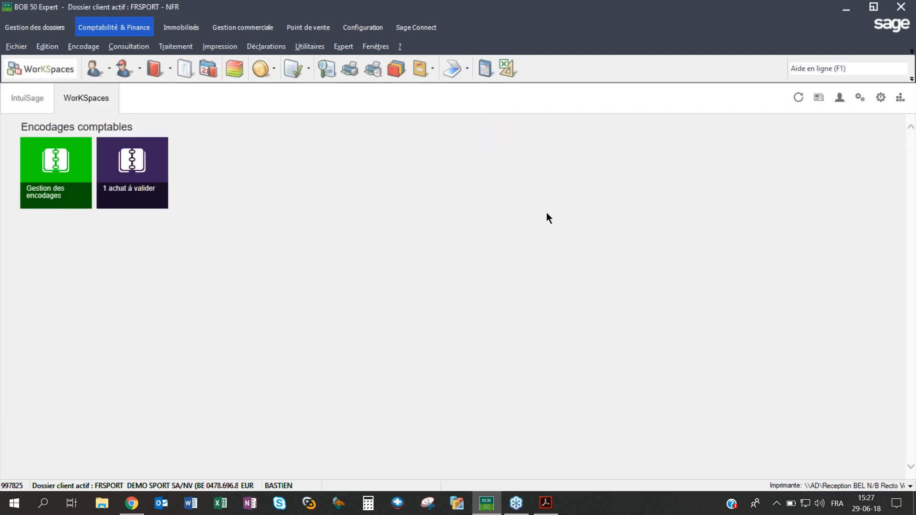
Step: Switch to the PDF presentation in Adobe Acrobat Reader
click(546, 496)
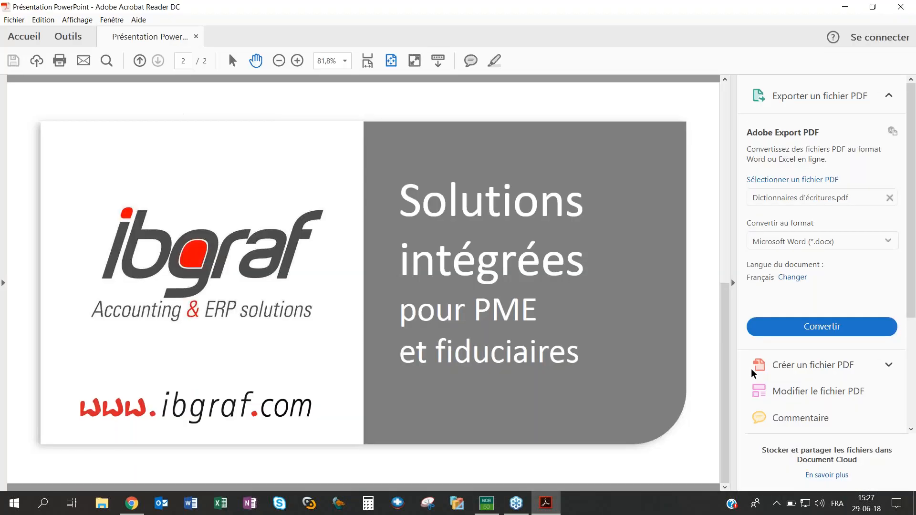